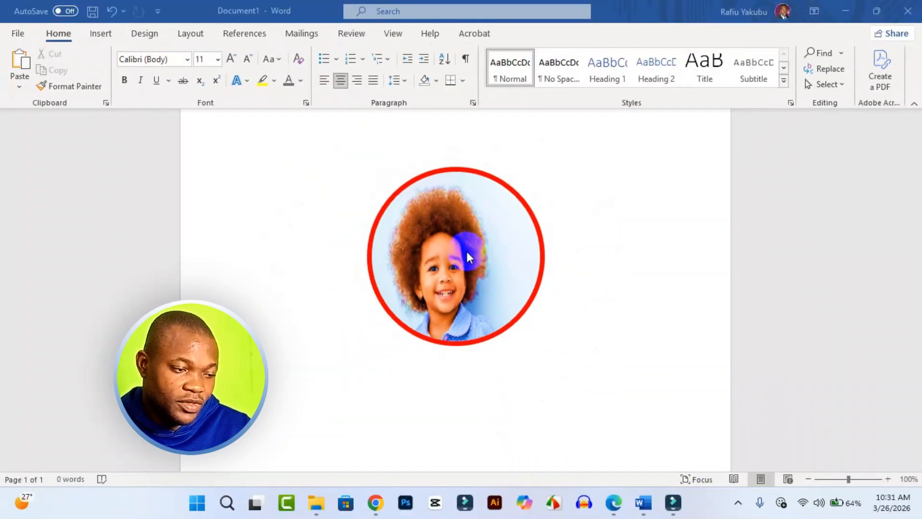
Delete the circular red-bordered picture from the page and left-align the empty paragraph
click(467, 255)
click(466, 255)
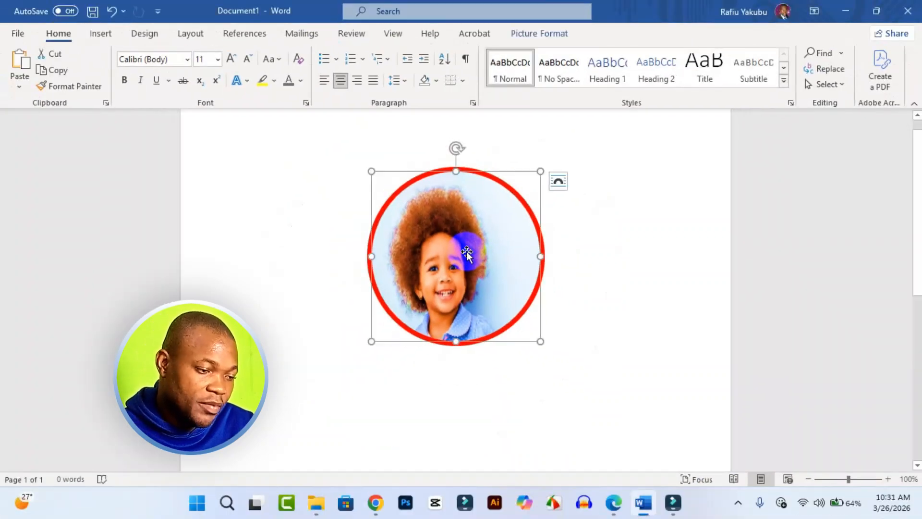
key(Delete)
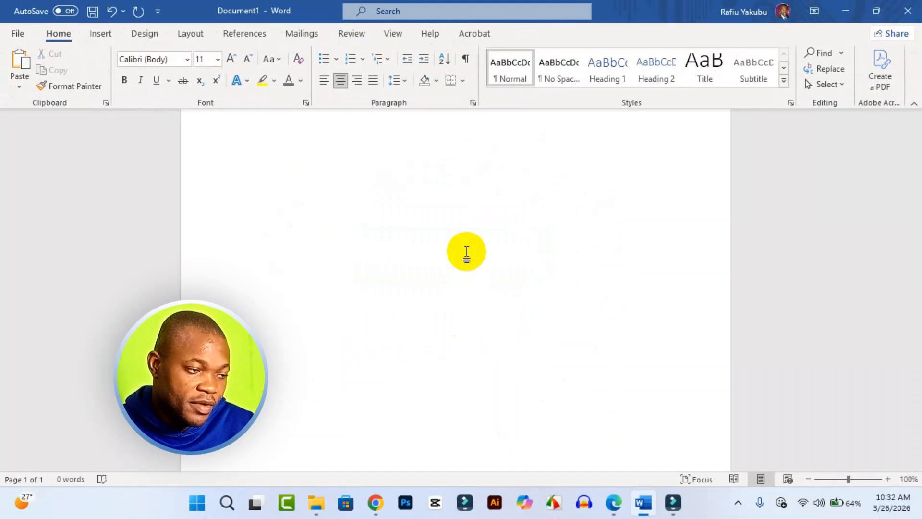
click(323, 82)
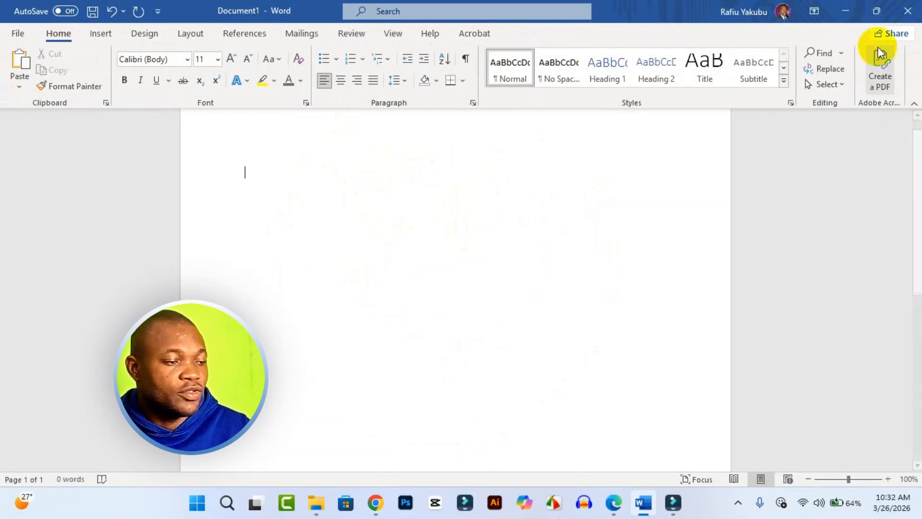
Insert the depositphotos portrait of the smiling child from the Downloads folder into the document
click(876, 10)
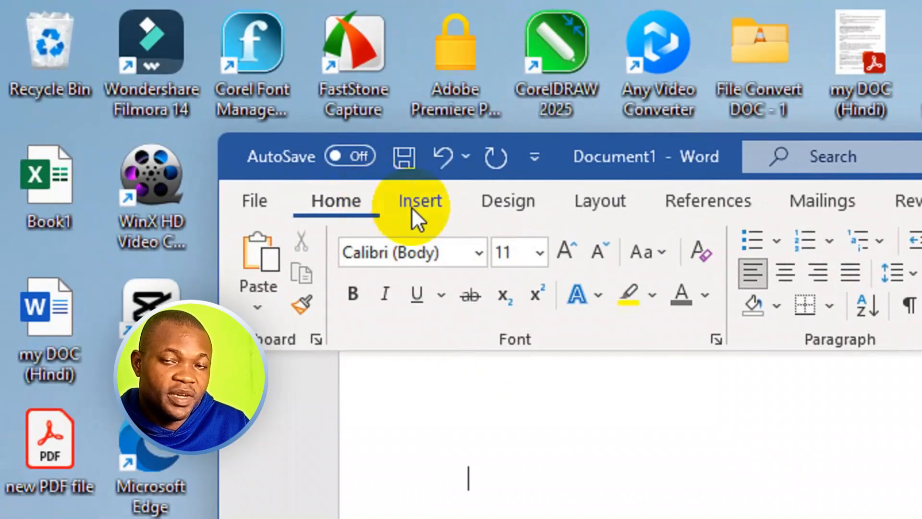
click(208, 102)
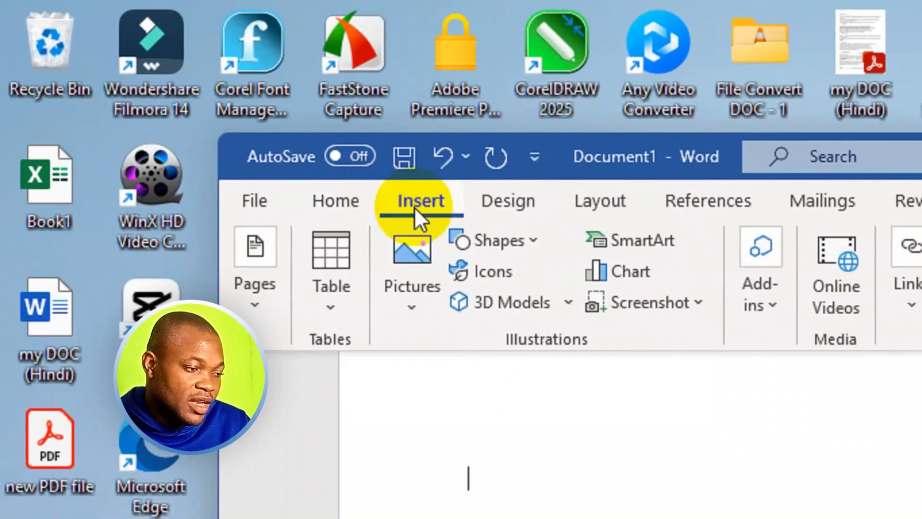
click(411, 301)
click(490, 384)
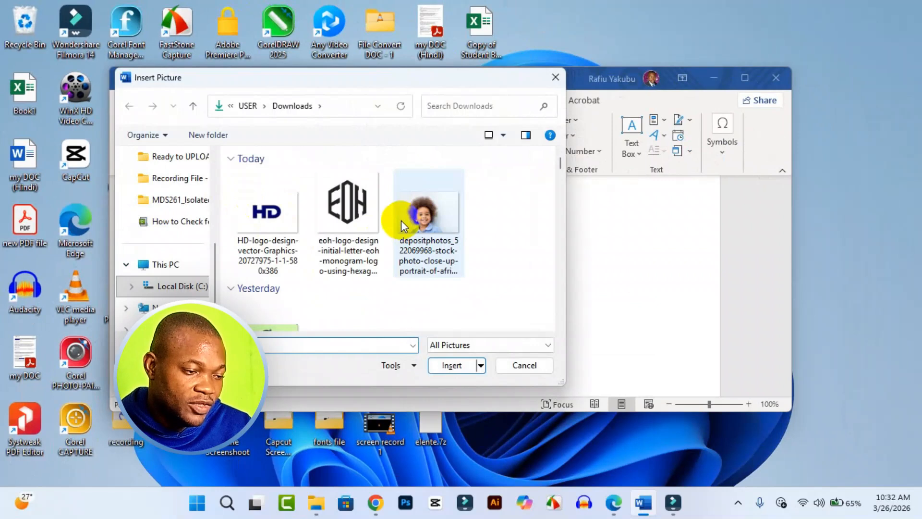
click(437, 229)
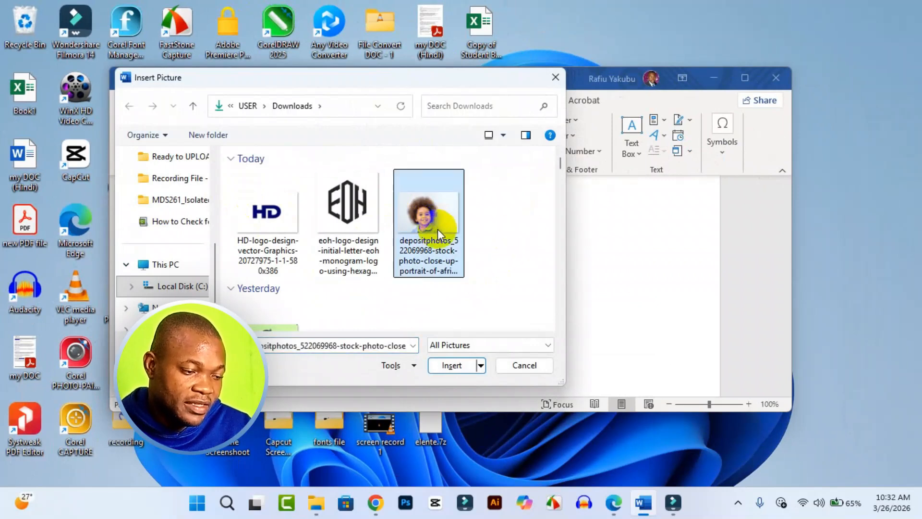
click(451, 368)
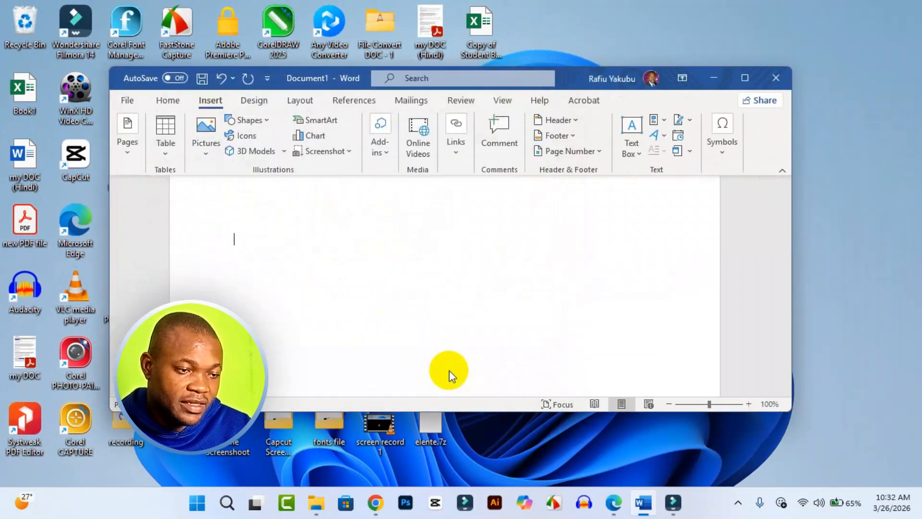
click(745, 82)
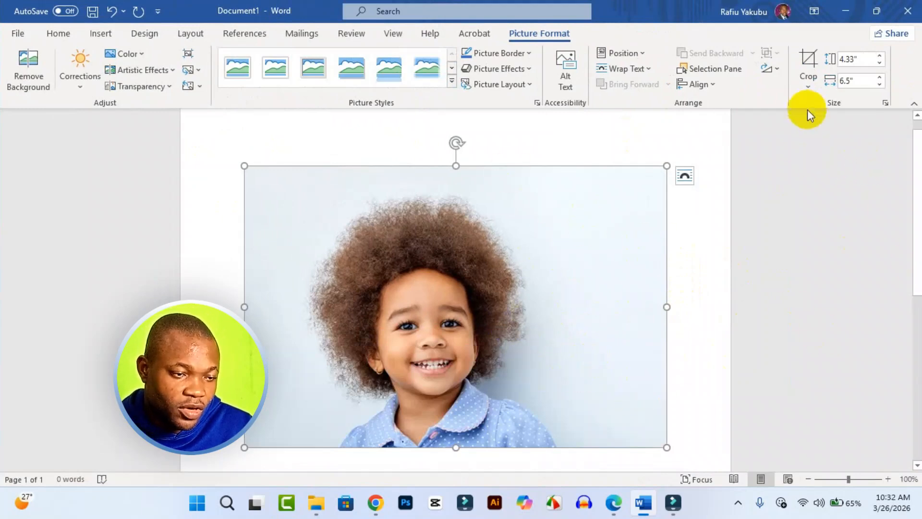
Crop the inserted portrait to the Oval basic shape
click(807, 85)
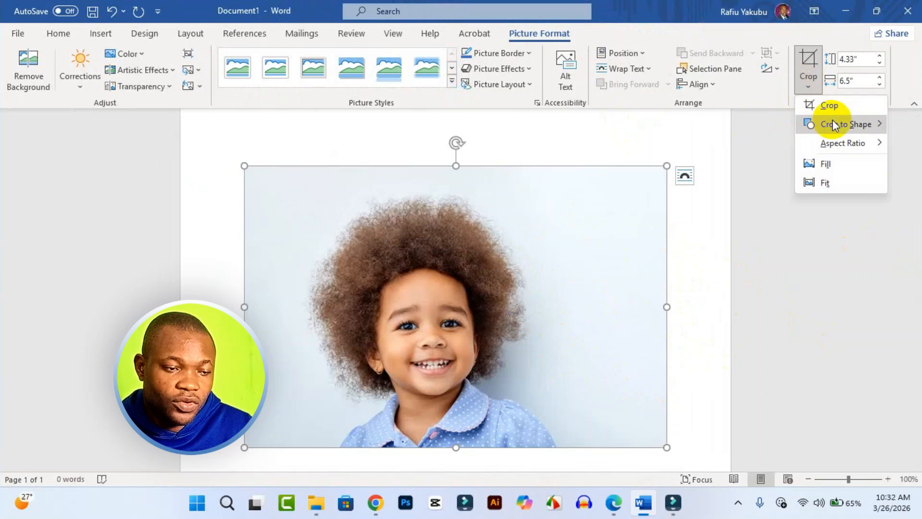
mouse_move(835, 125)
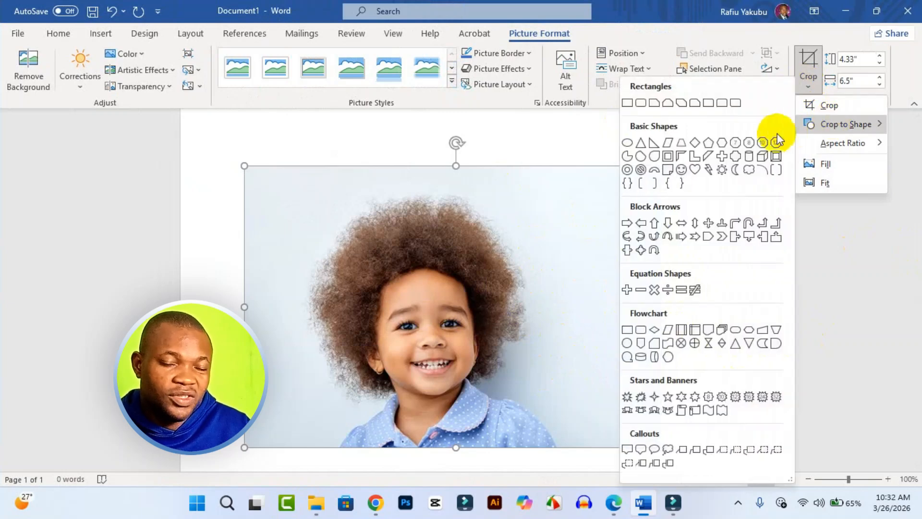
click(630, 146)
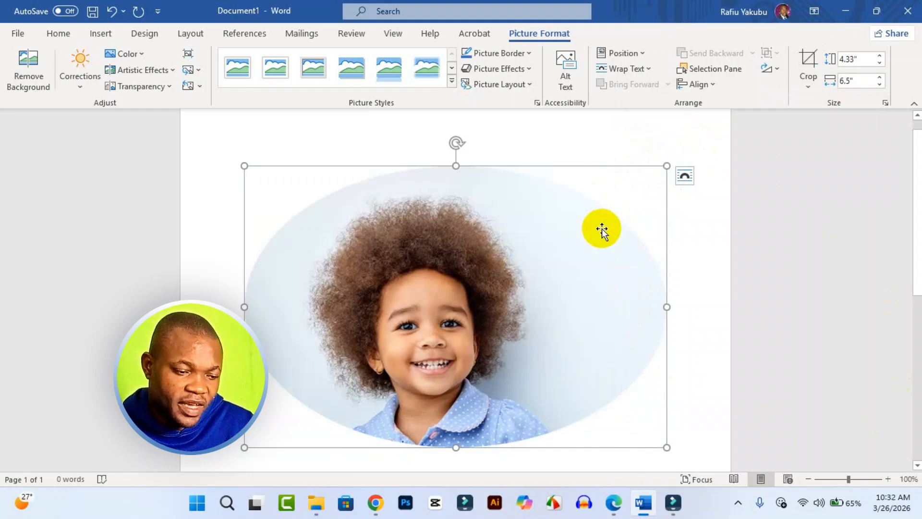
Scale the oval portrait down proportionally to about 1.79" high and 2.69" wide
drag(667, 447, 402, 290)
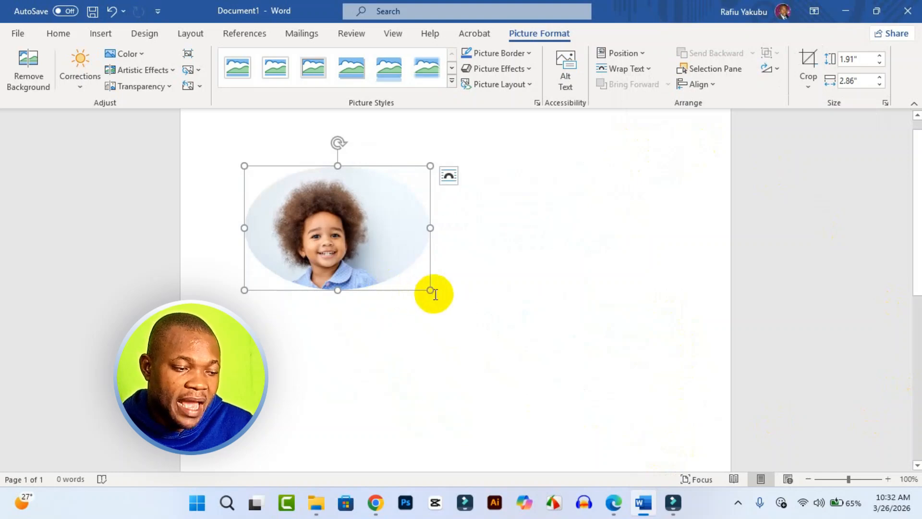
drag(427, 289, 416, 282)
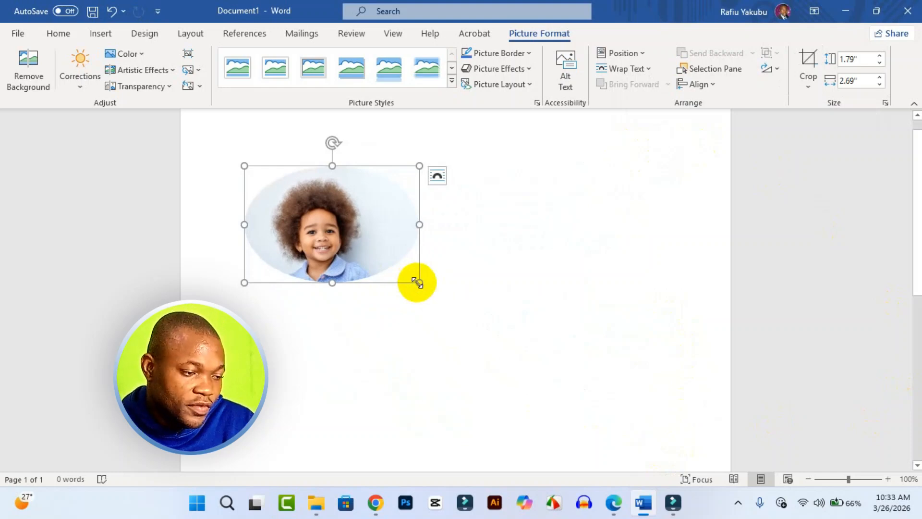
click(425, 226)
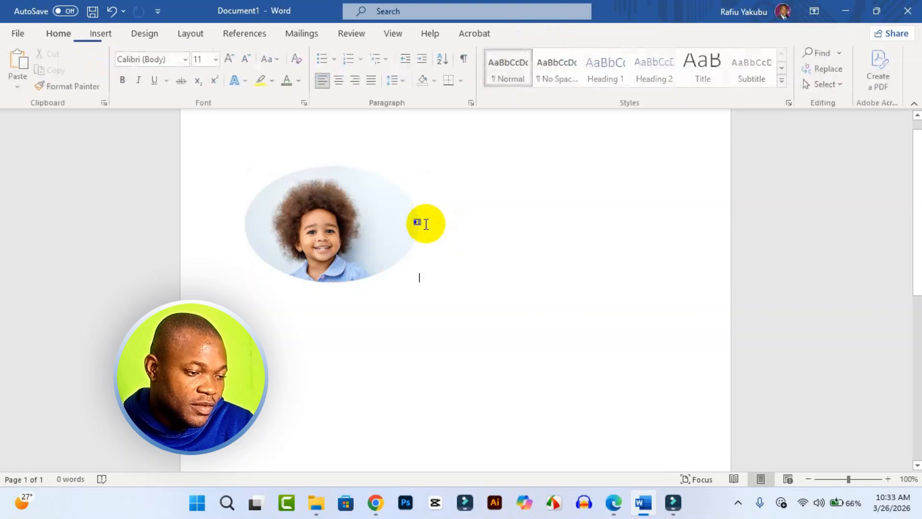
Narrow the oval portrait to about 1.9" wide so it is nearly circular, and center it on the page
click(413, 227)
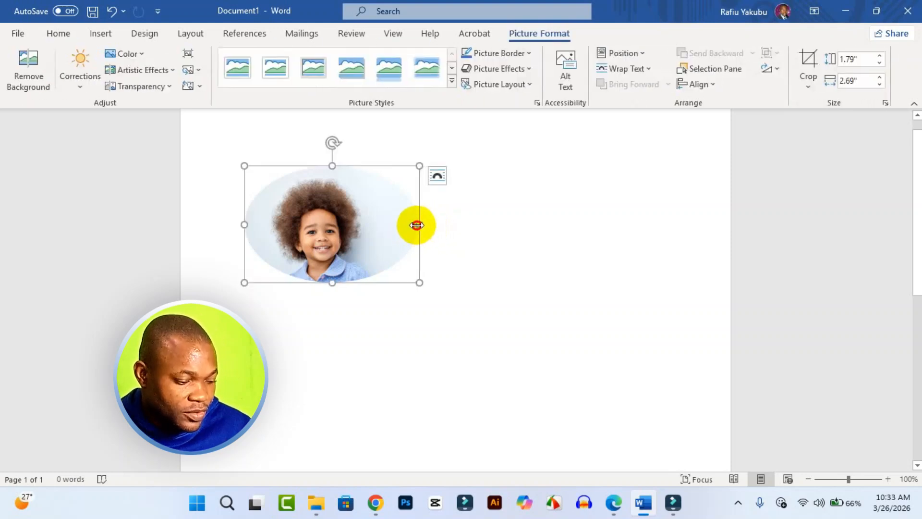
drag(416, 225, 368, 235)
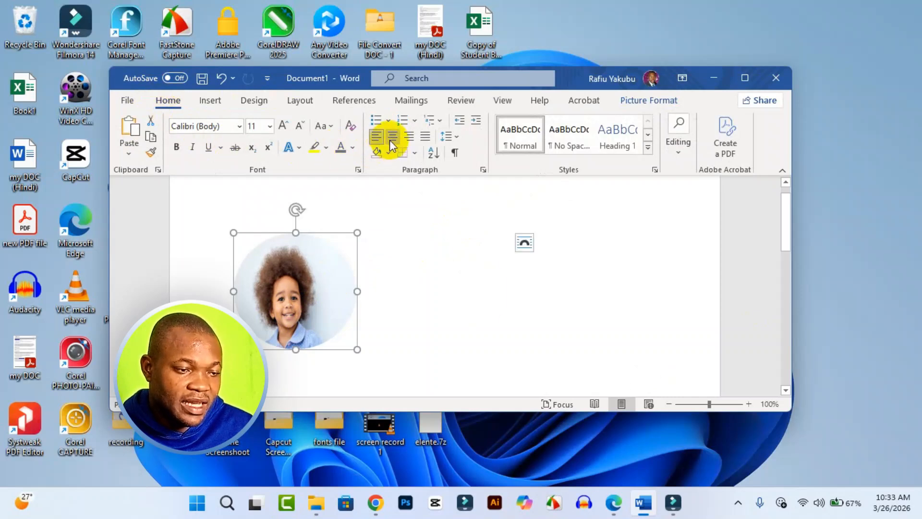
click(392, 139)
click(745, 77)
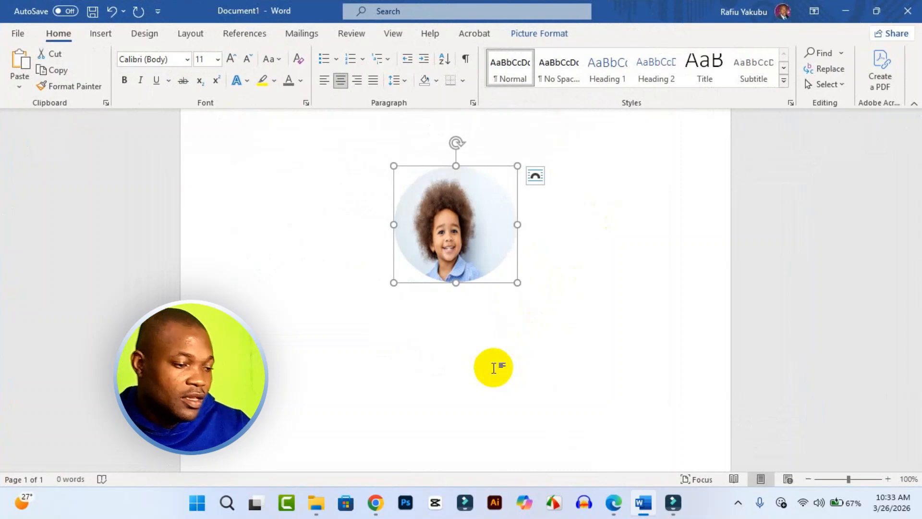
Raise the portrait's sharpness to 74% in its picture correction settings
right_click(461, 256)
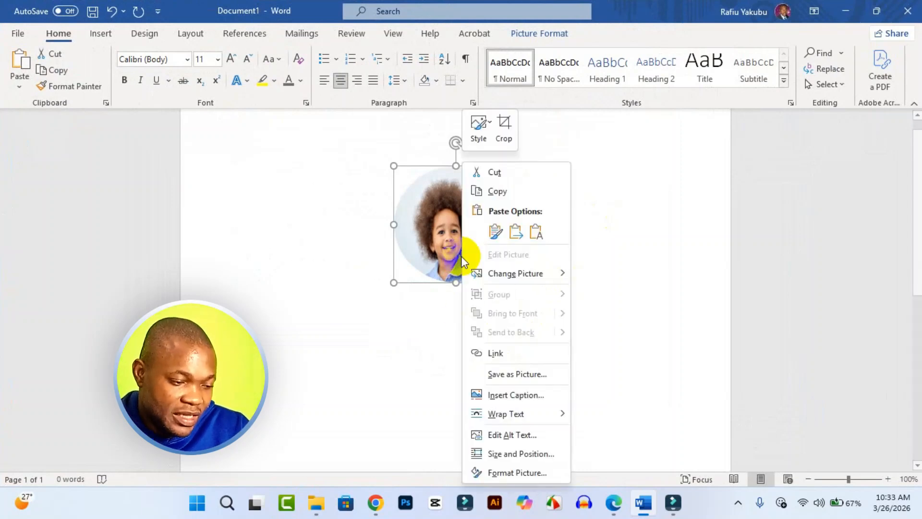
click(527, 475)
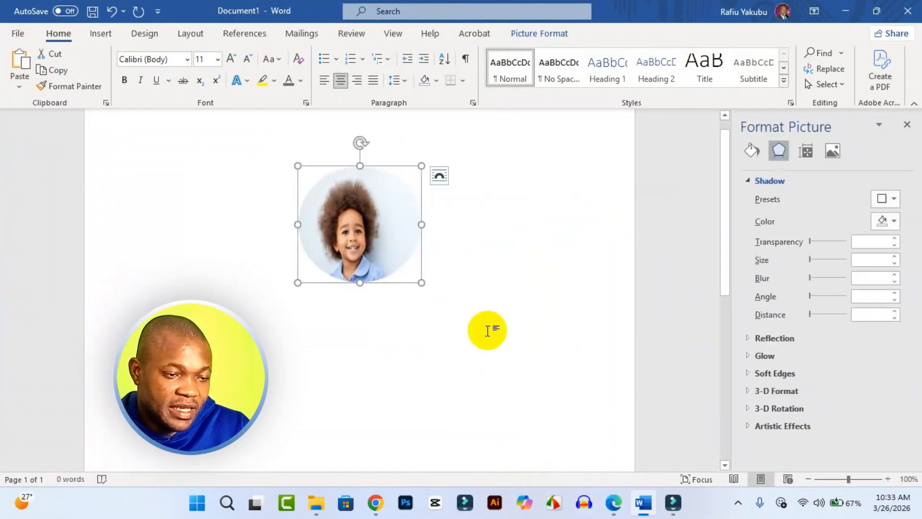
click(832, 151)
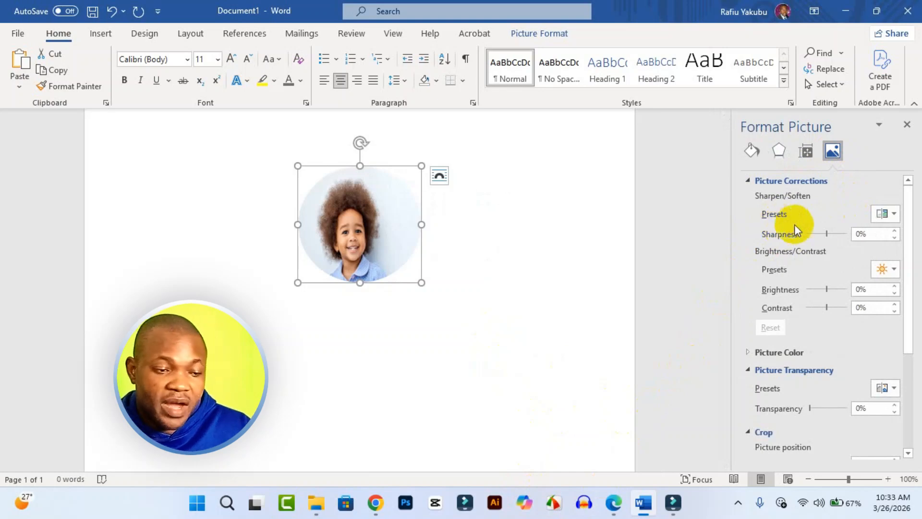
click(889, 214)
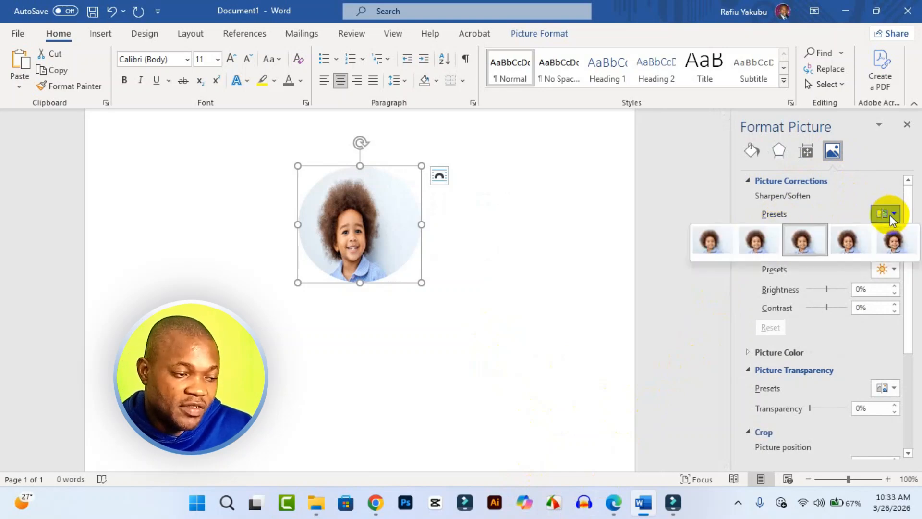
click(857, 238)
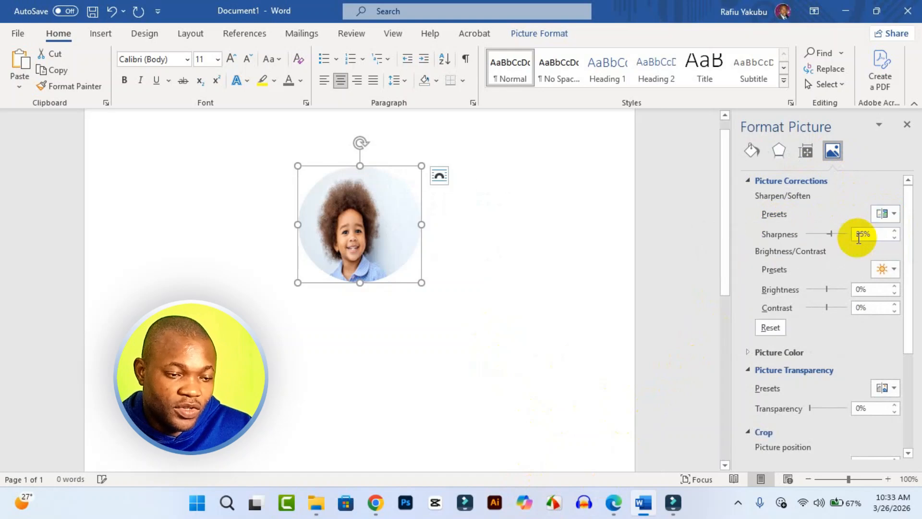
click(888, 214)
click(893, 238)
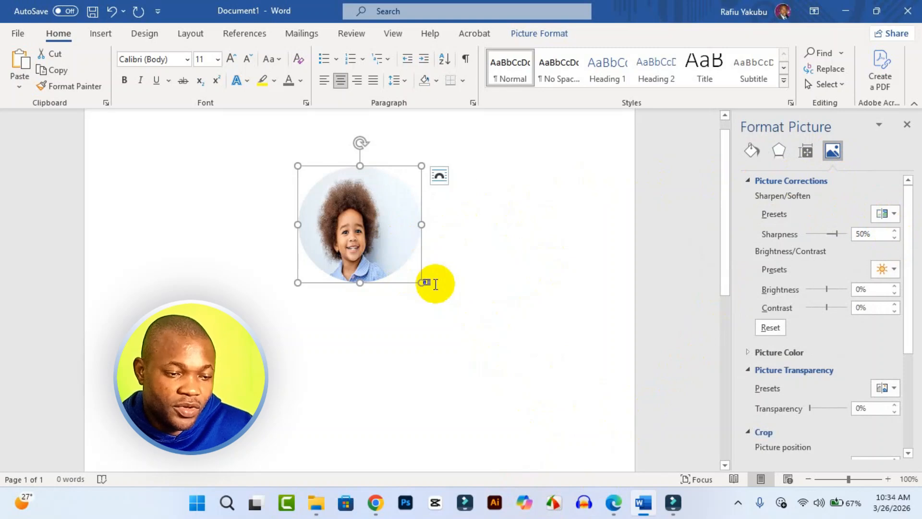
drag(837, 234, 841, 234)
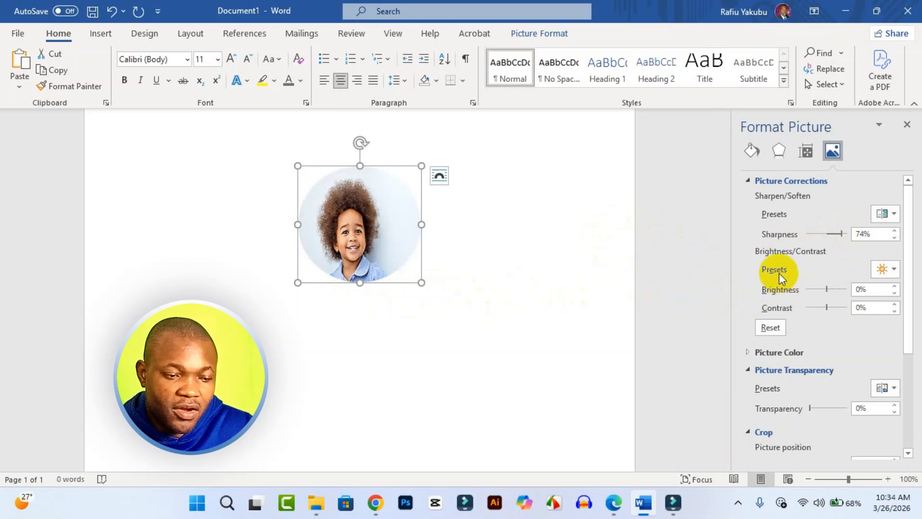
click(885, 270)
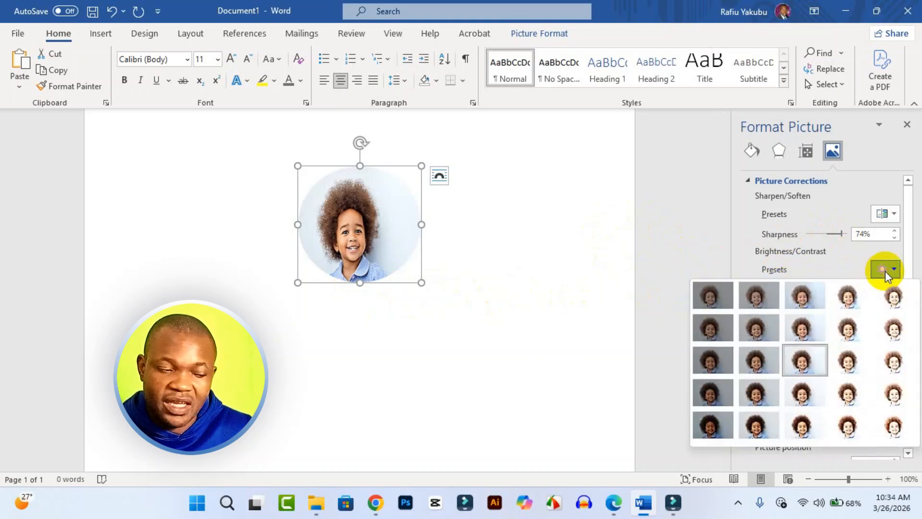
click(759, 251)
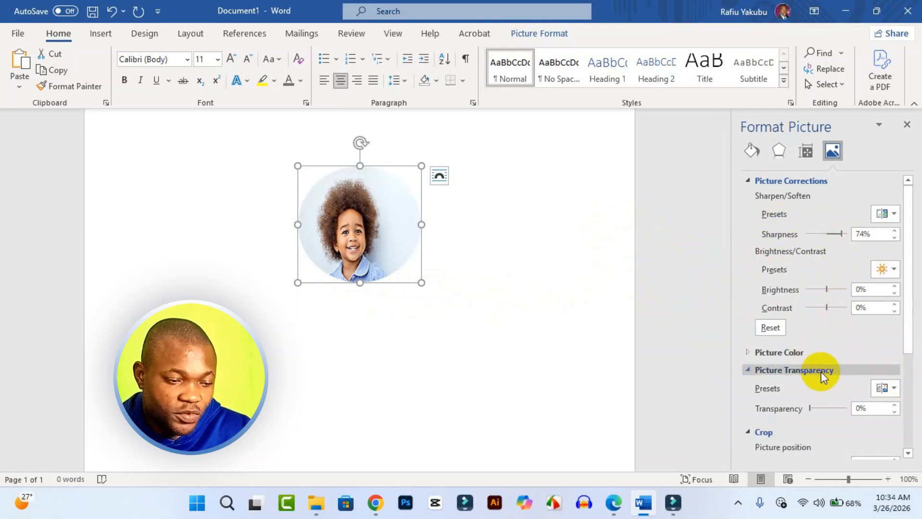
scroll(821, 371, down, 1)
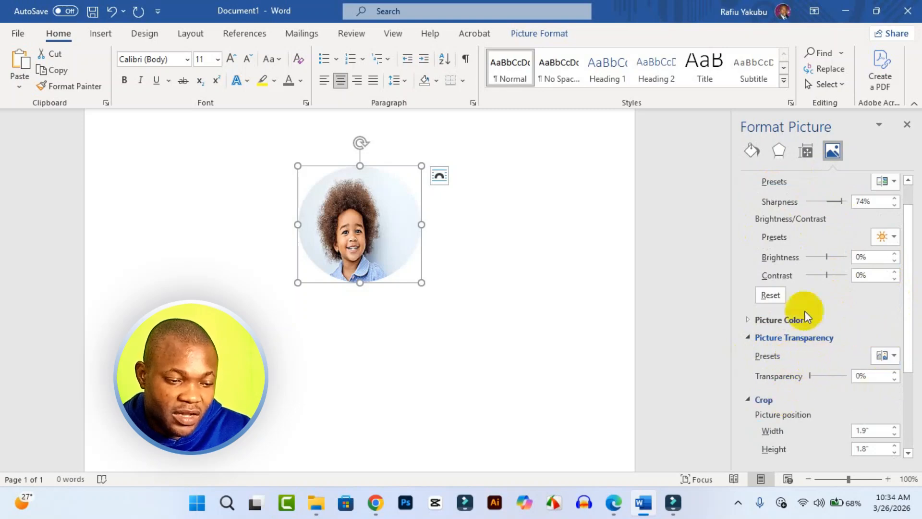
click(894, 355)
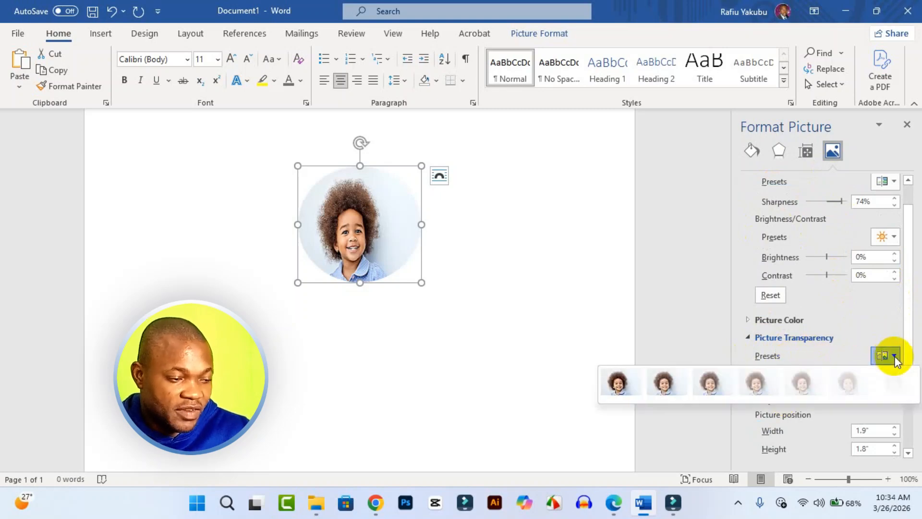
click(895, 358)
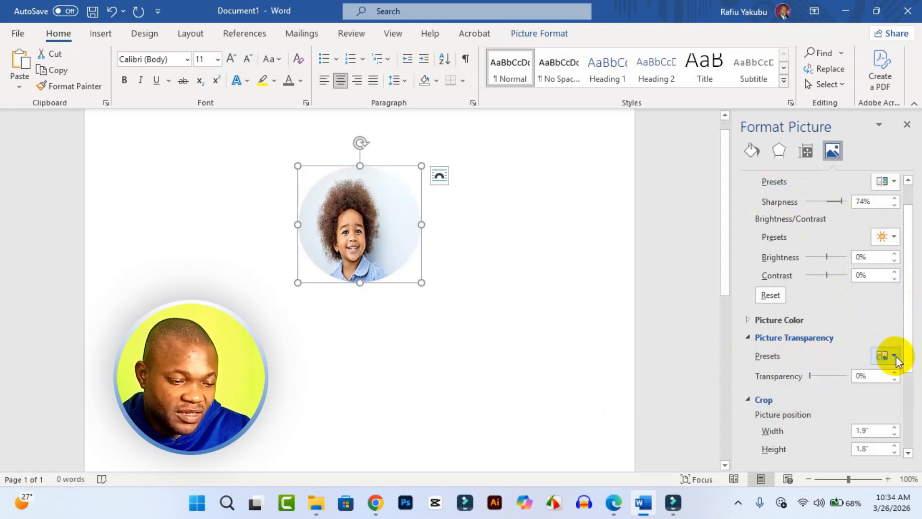
Try shifting the portrait inside its crop, starting with 0.1" for Offset X and Offset Y, and undo the offset changes
scroll(831, 353, down, 2)
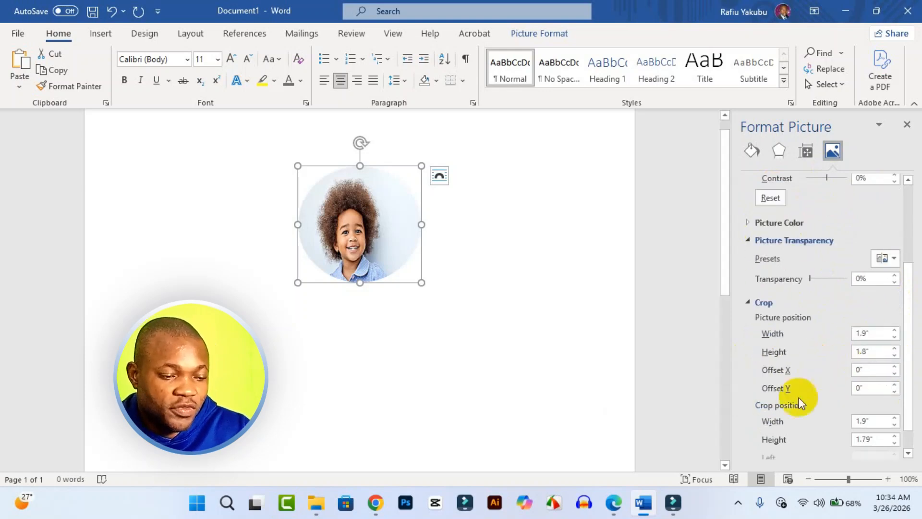
scroll(810, 367, down, 1)
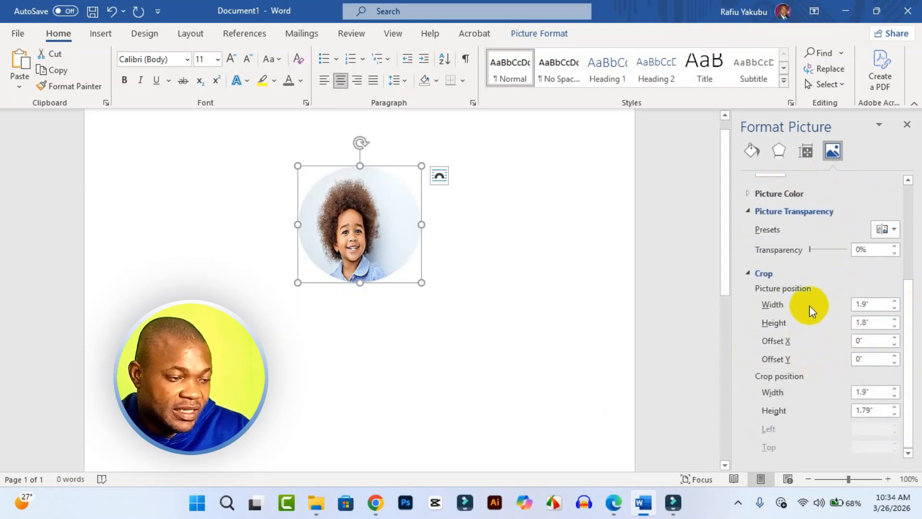
click(895, 338)
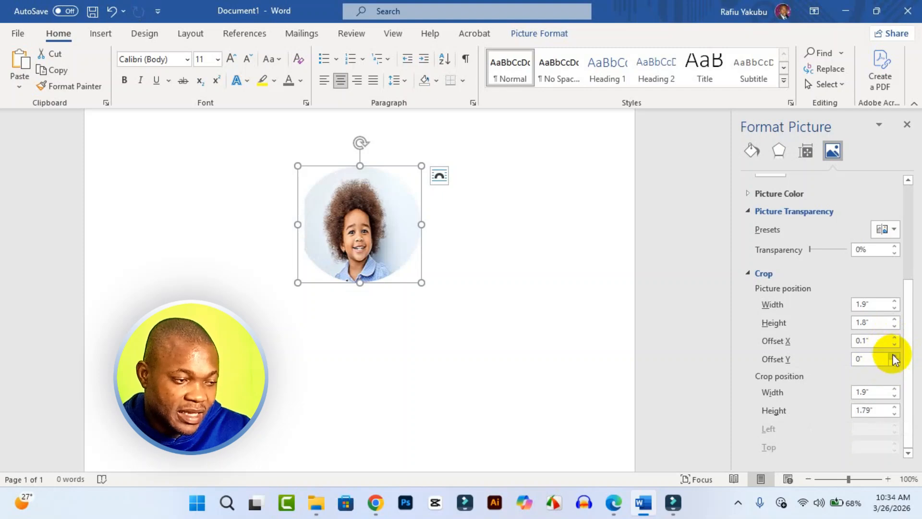
click(893, 355)
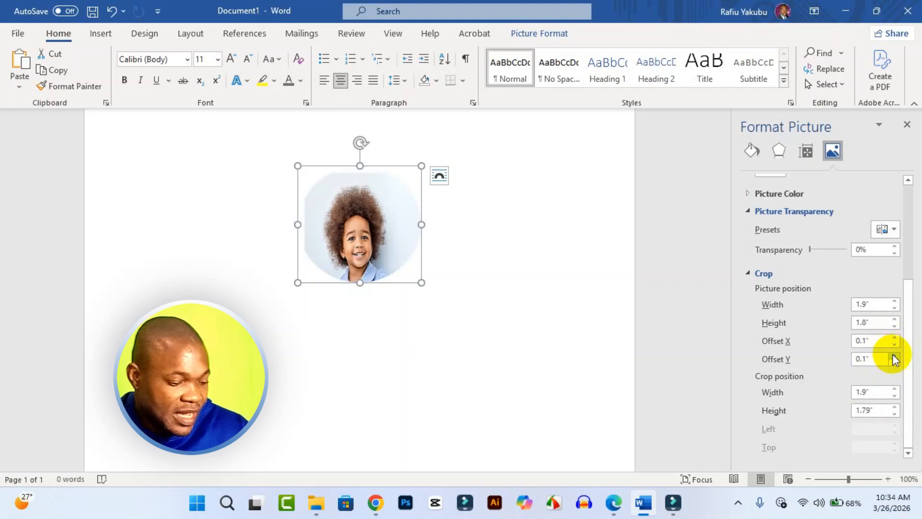
click(892, 355)
key(ctrl+z)
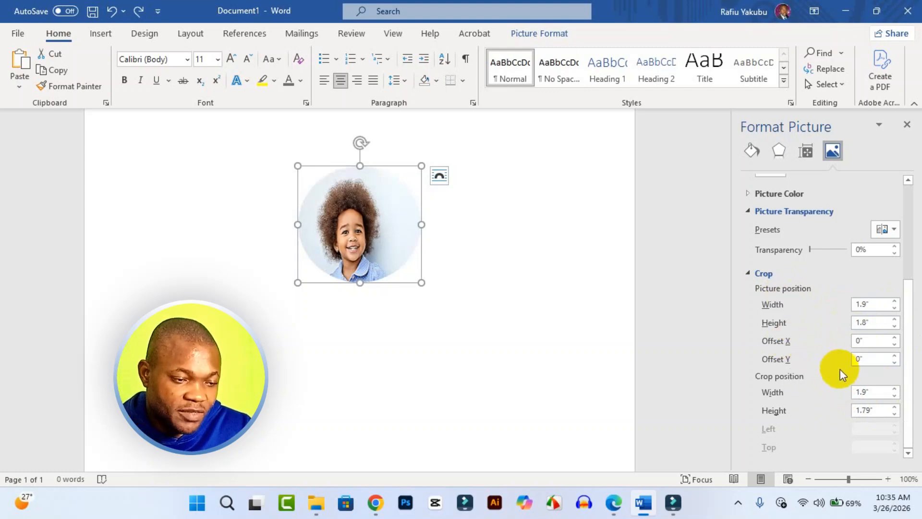
Add a solid red outline around the circular portrait
click(749, 272)
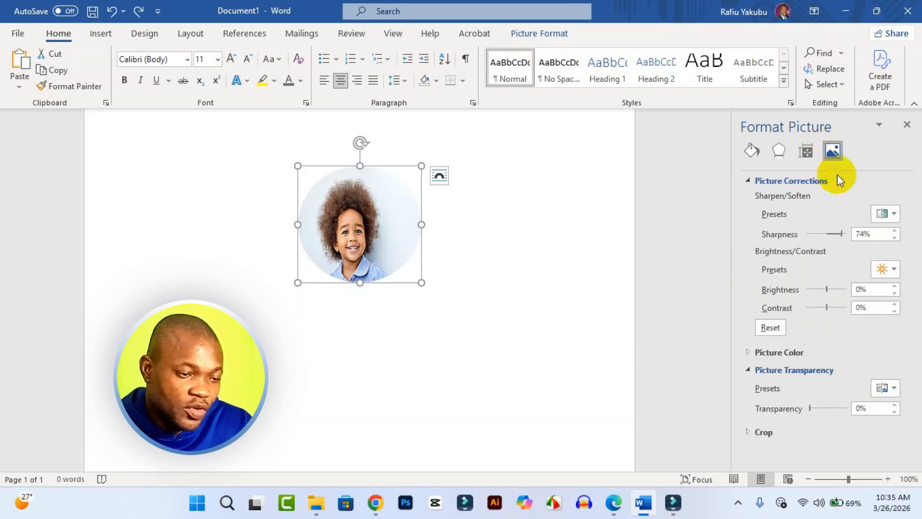
click(751, 152)
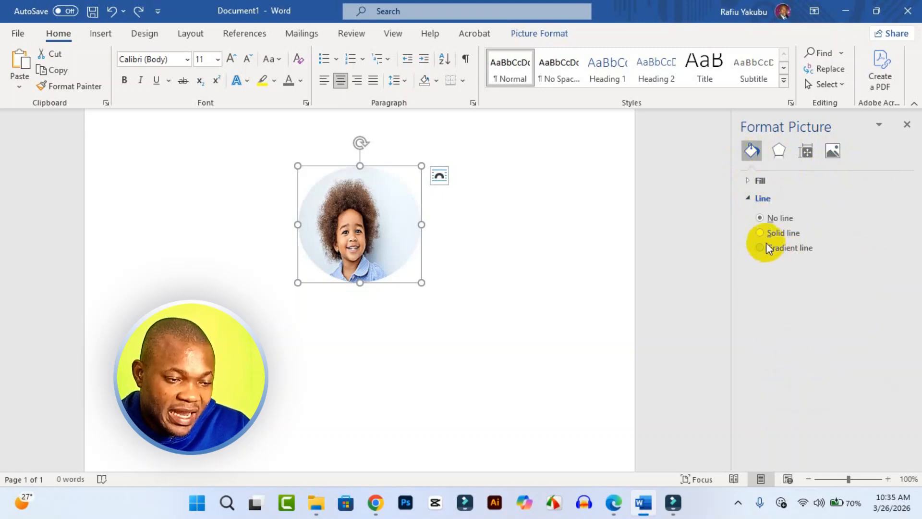
click(761, 234)
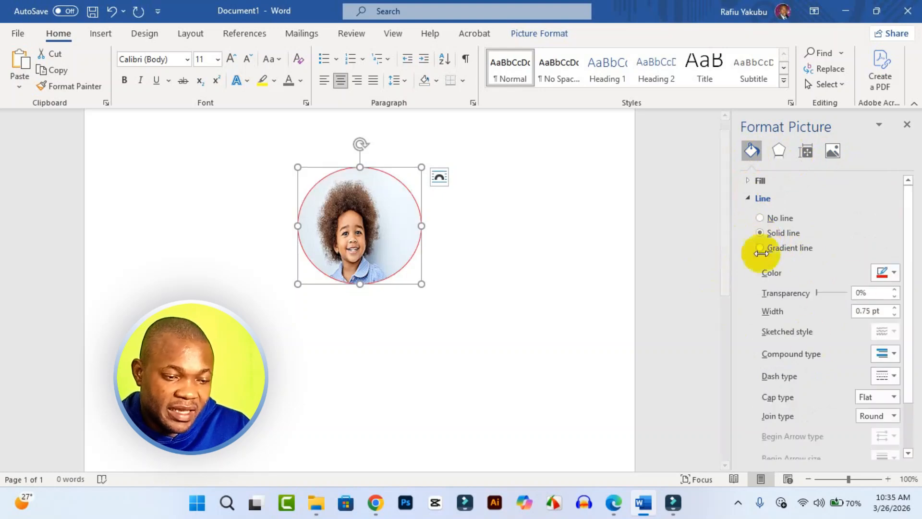
click(893, 274)
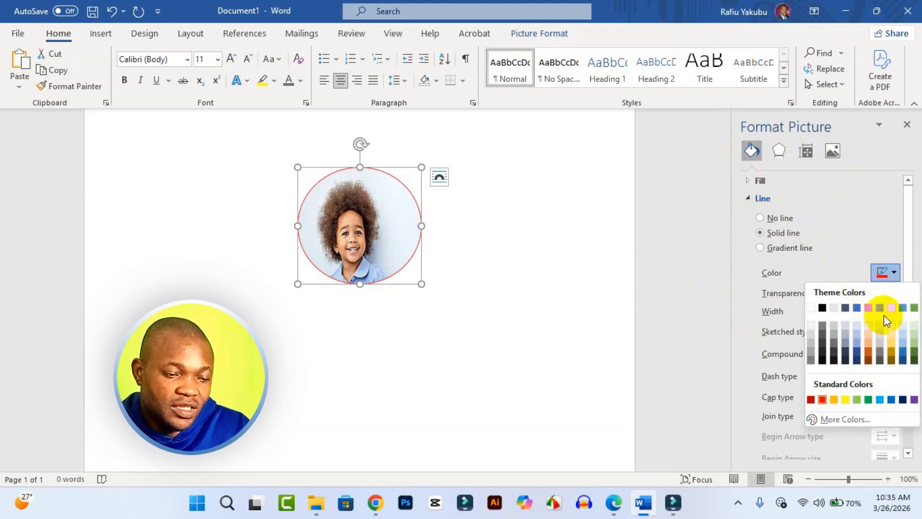
click(885, 274)
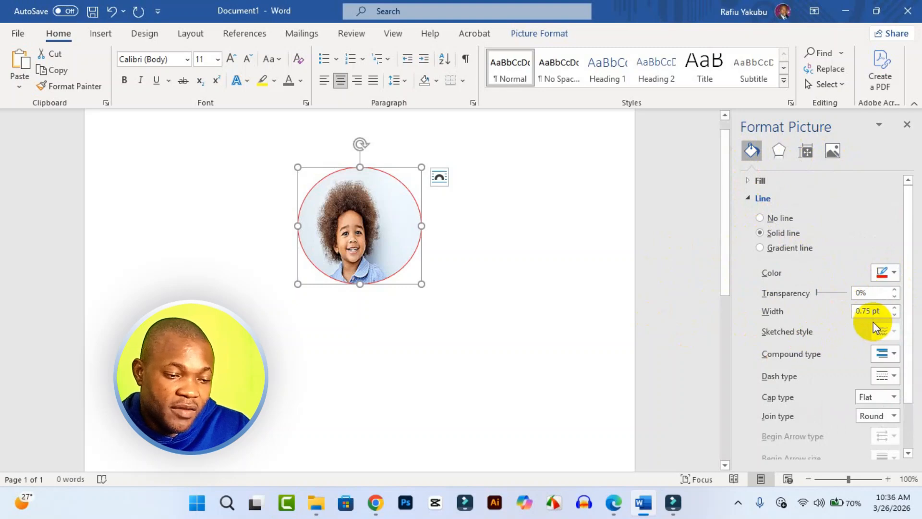
Increase the portrait outline's width to 3.5 pt
click(894, 309)
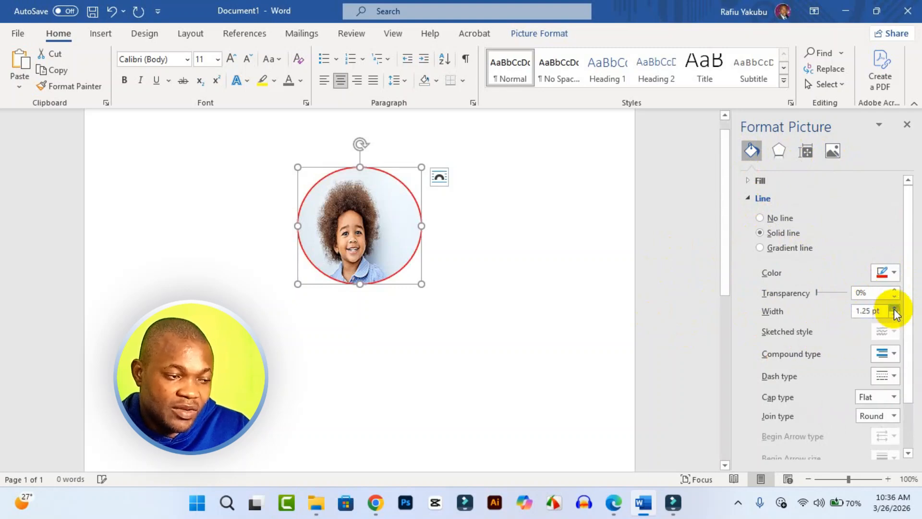
click(894, 309)
click(894, 310)
click(894, 309)
click(894, 309)
click(893, 309)
click(894, 309)
click(894, 309)
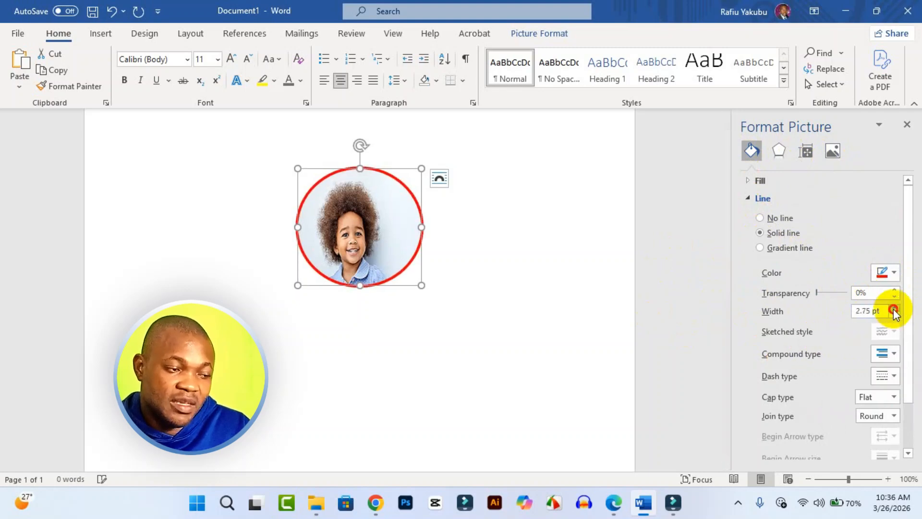
click(894, 309)
click(894, 310)
click(894, 309)
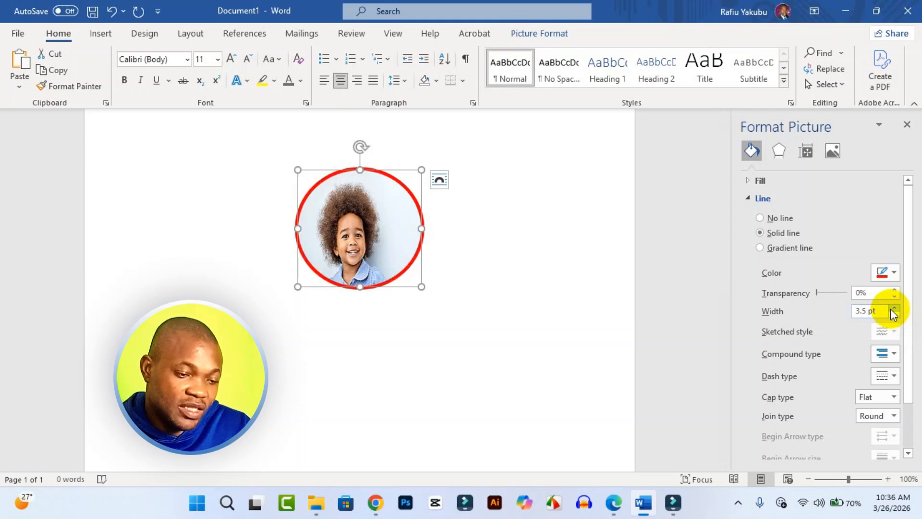
Try the Square Dot and Long Dash dash types on the portrait's outline
scroll(850, 361, down, 2)
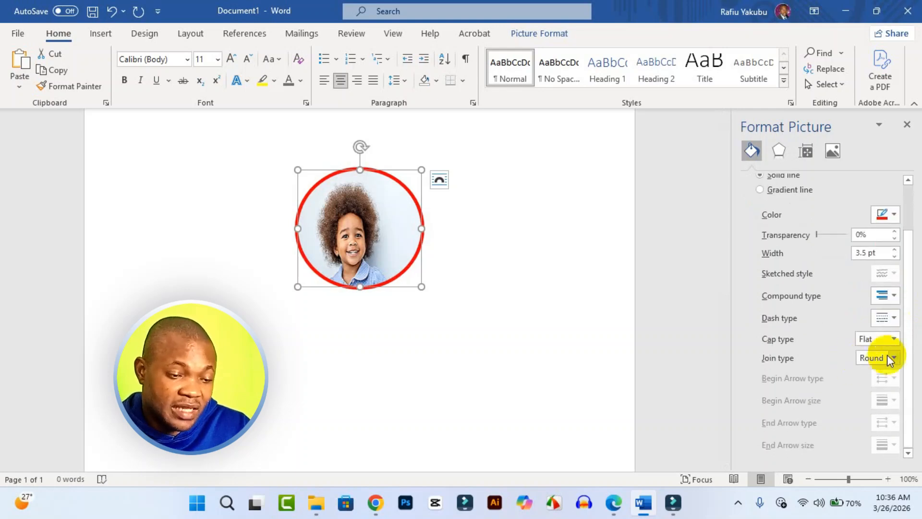
click(894, 318)
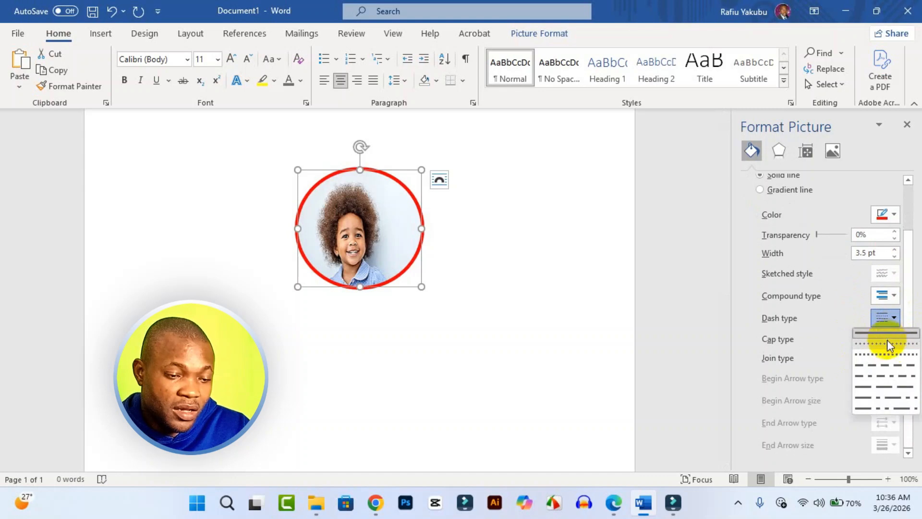
click(890, 351)
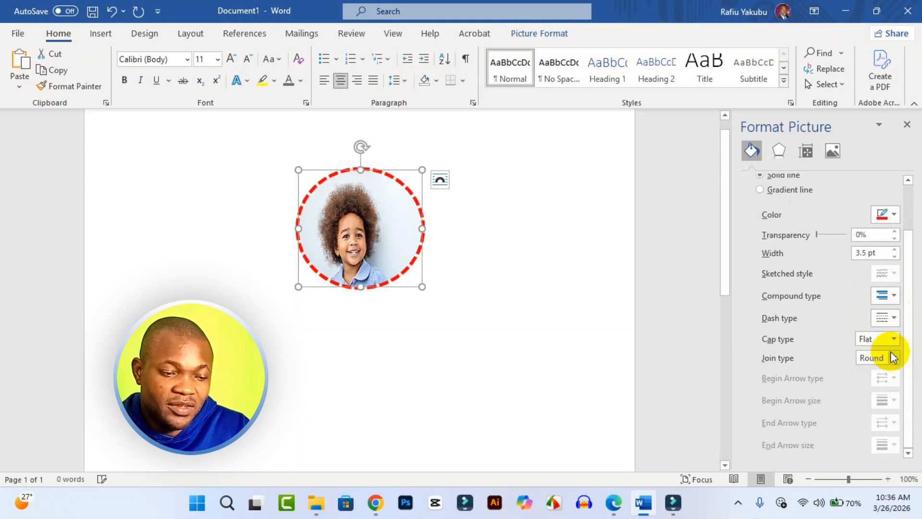
click(890, 318)
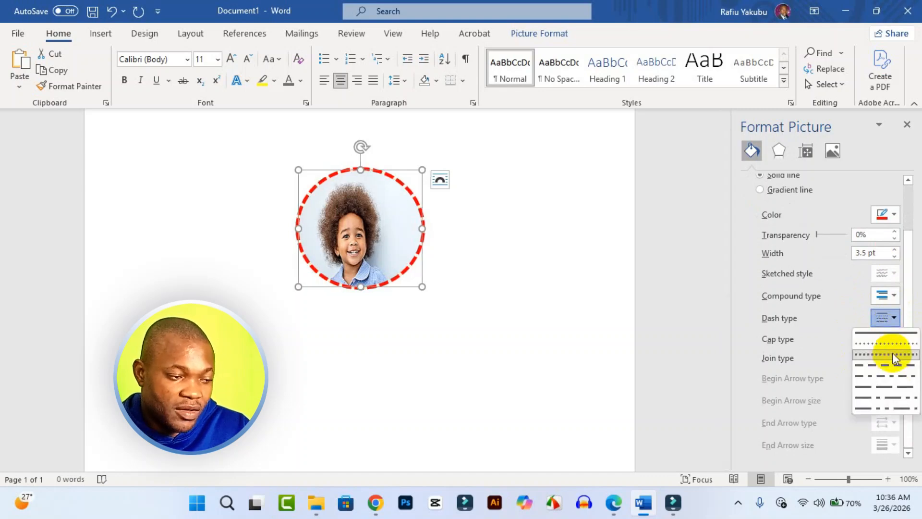
click(884, 388)
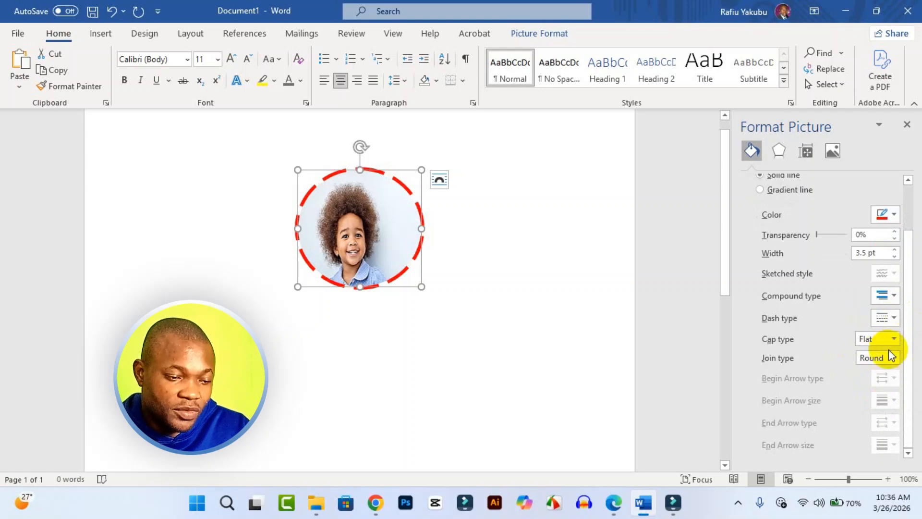
click(887, 320)
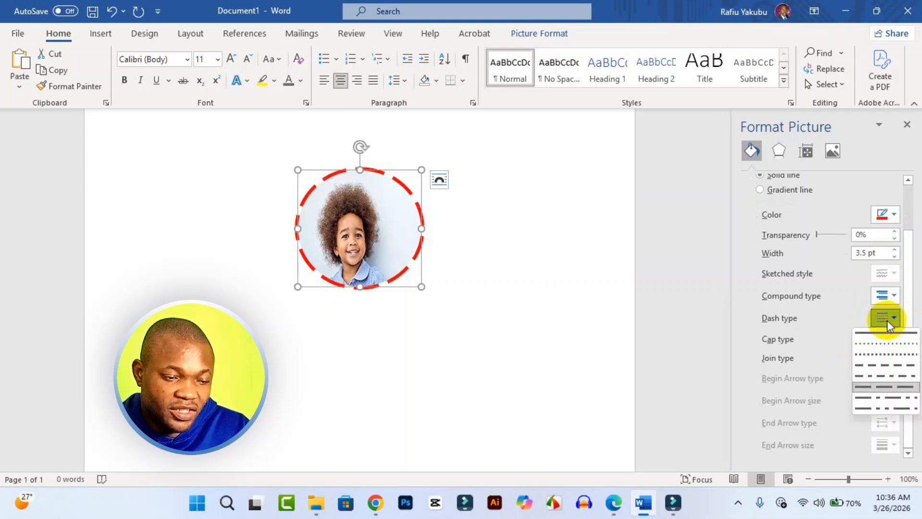
click(886, 320)
Set the outline's compound type to the double line with a thick outer and thin inner stroke
click(892, 301)
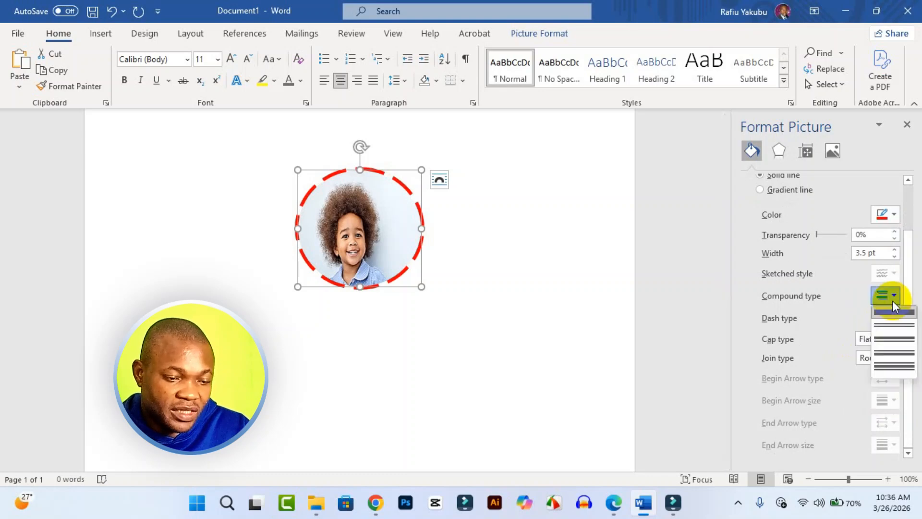
click(898, 346)
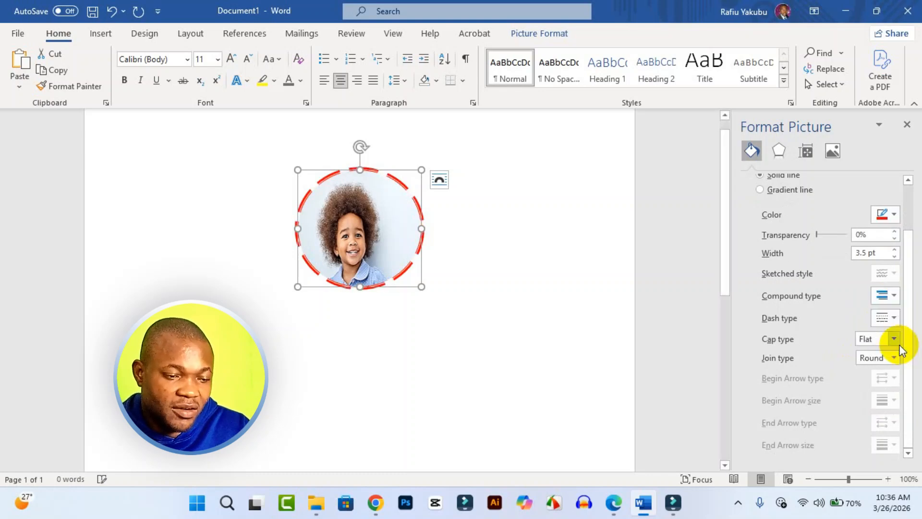
click(892, 305)
click(894, 303)
Try the shorter Dash style on the portrait's outline and set its width to 3.75 pt
click(894, 324)
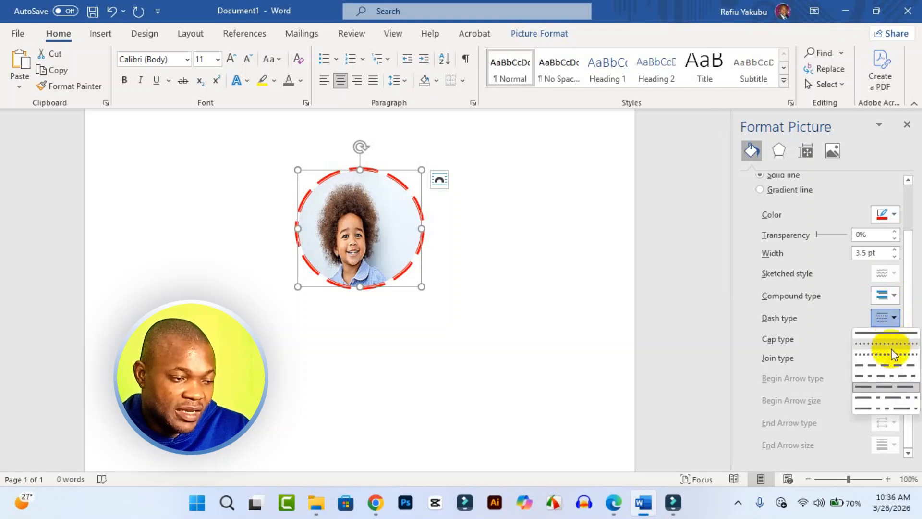
click(894, 366)
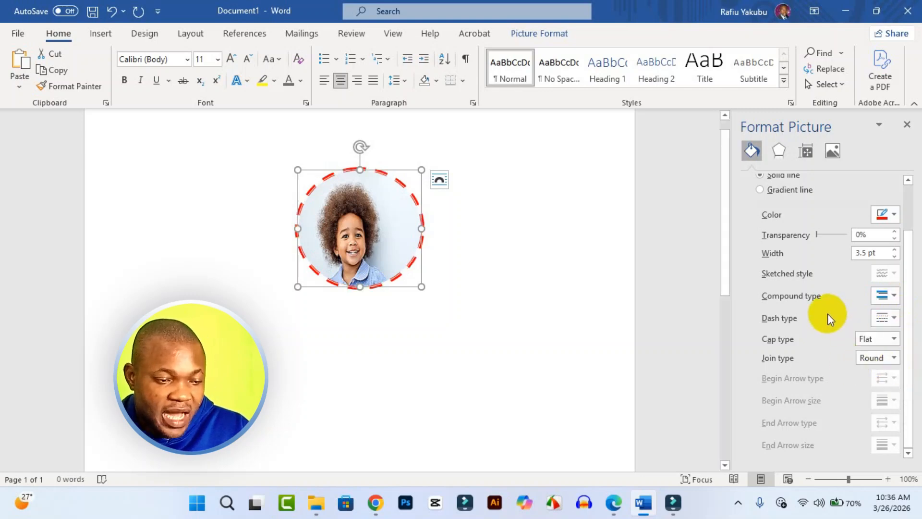
scroll(833, 297, up, 3)
scroll(834, 301, down, 3)
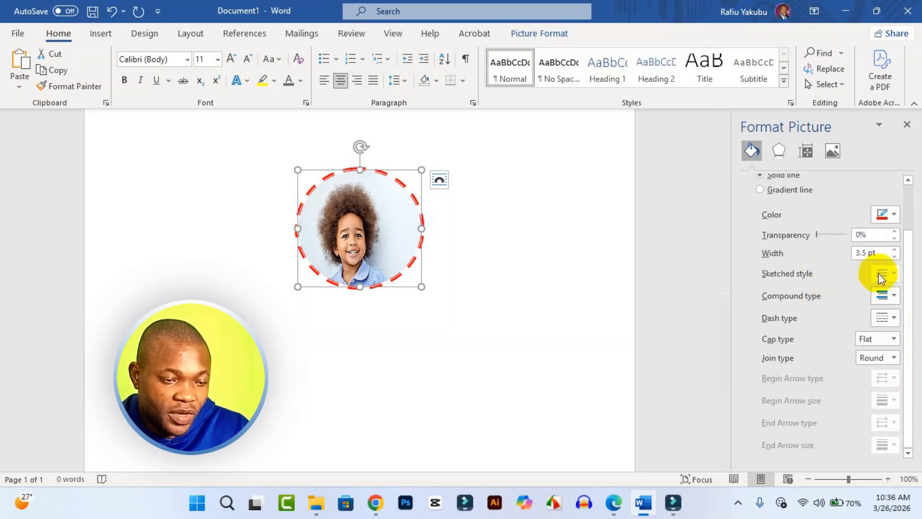
click(894, 249)
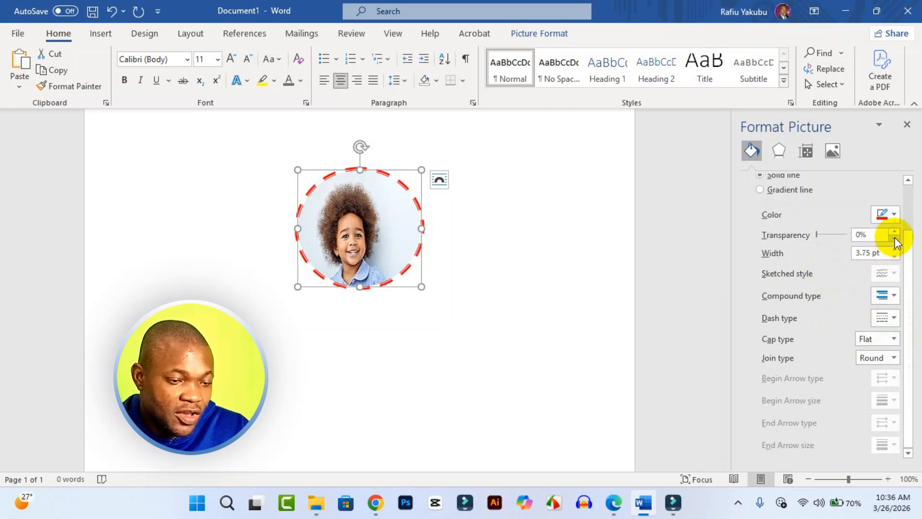
Try raising the outline's transparency to 16% and return it to 0%
click(894, 232)
click(894, 231)
click(894, 231)
click(895, 232)
click(895, 232)
click(895, 232)
click(895, 231)
click(895, 231)
click(895, 232)
click(895, 232)
click(895, 231)
click(895, 232)
click(895, 232)
click(894, 232)
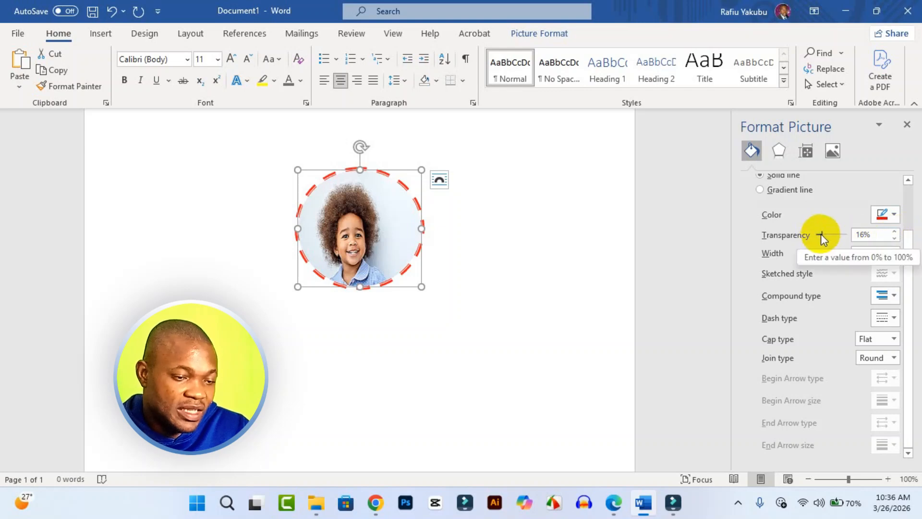
drag(819, 235, 802, 234)
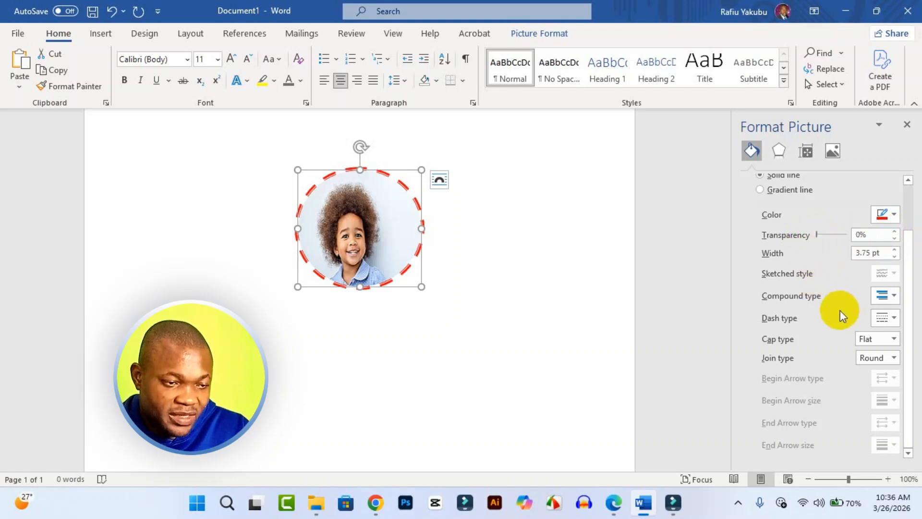
Set the outline's dash type to Solid so the ring is continuous
scroll(840, 311, up, 2)
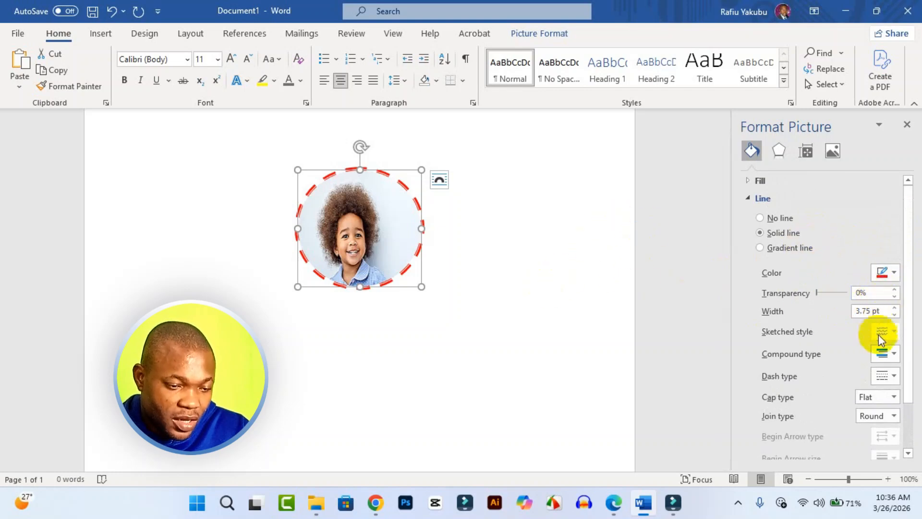
click(892, 376)
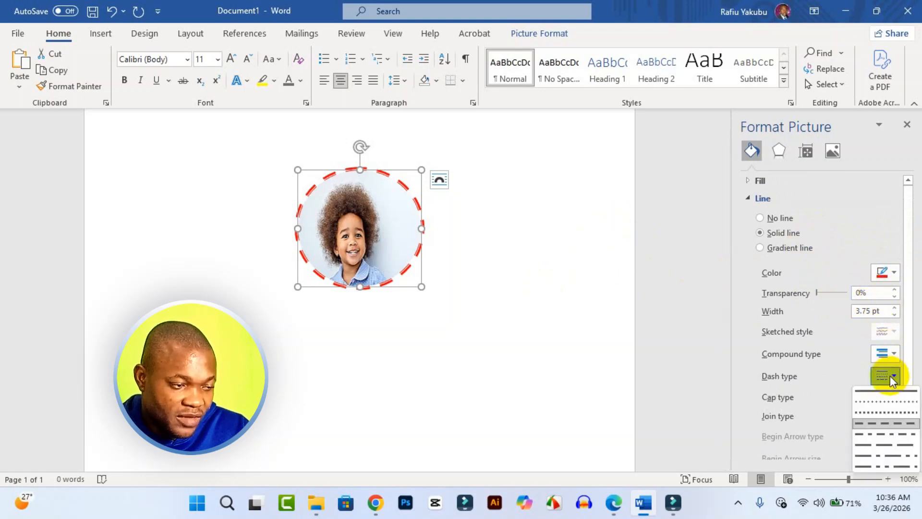
click(890, 390)
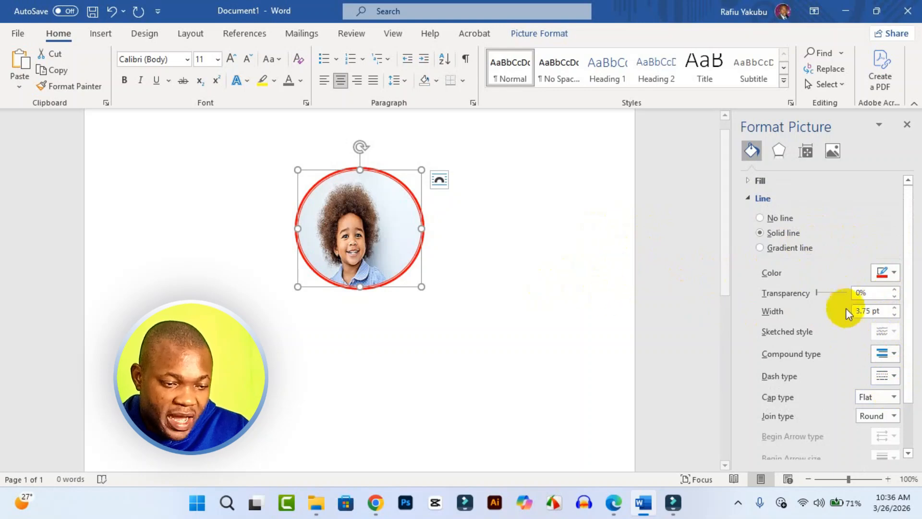
Increase the outline's width to 5 pt, then deselect the portrait to check the ring and reselect it
click(893, 308)
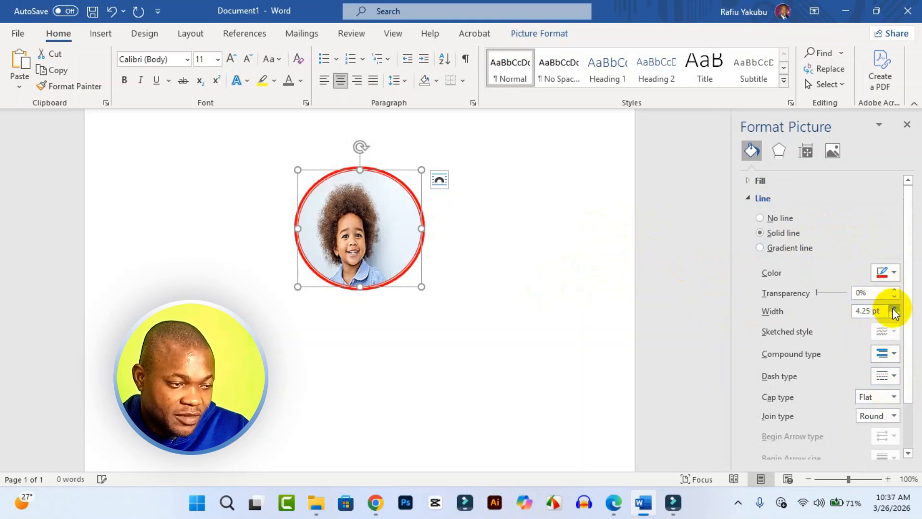
click(893, 307)
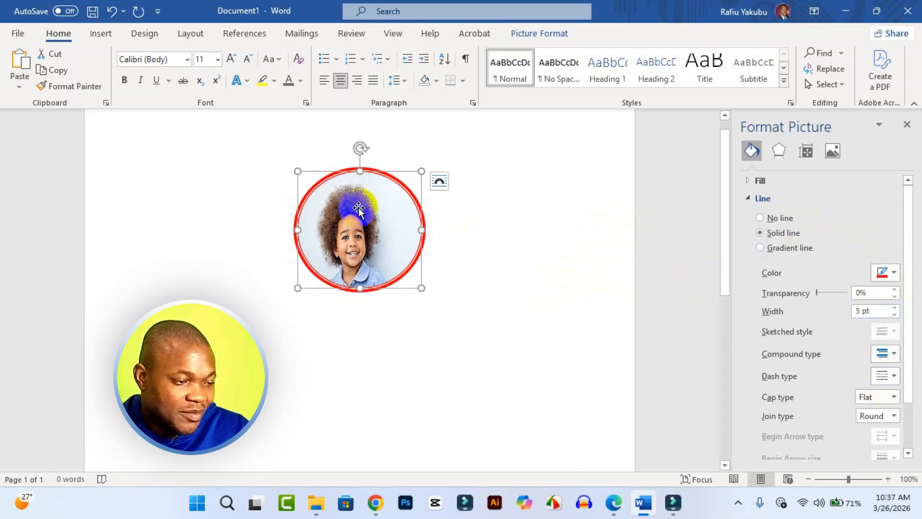
click(536, 316)
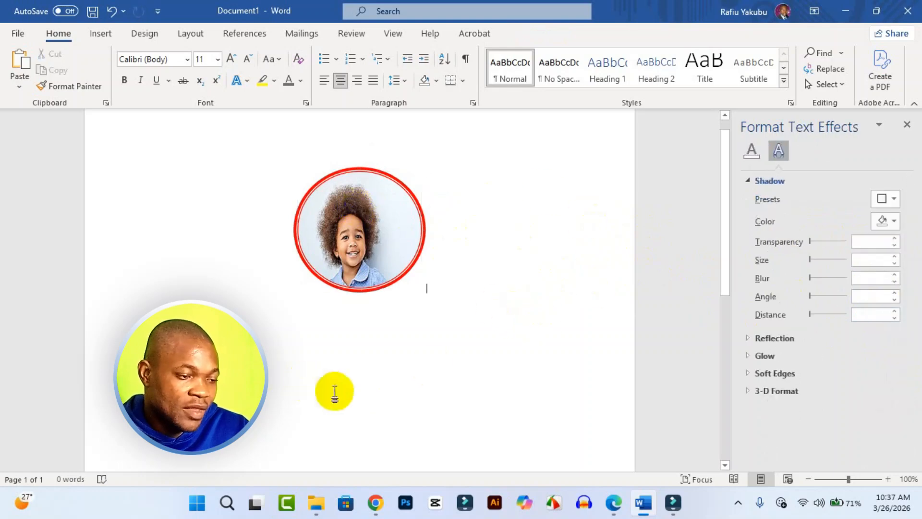
click(382, 287)
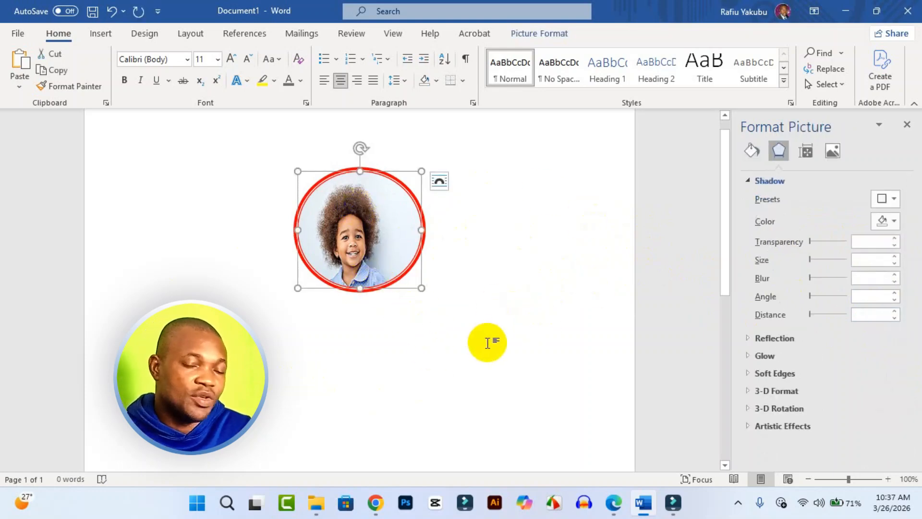